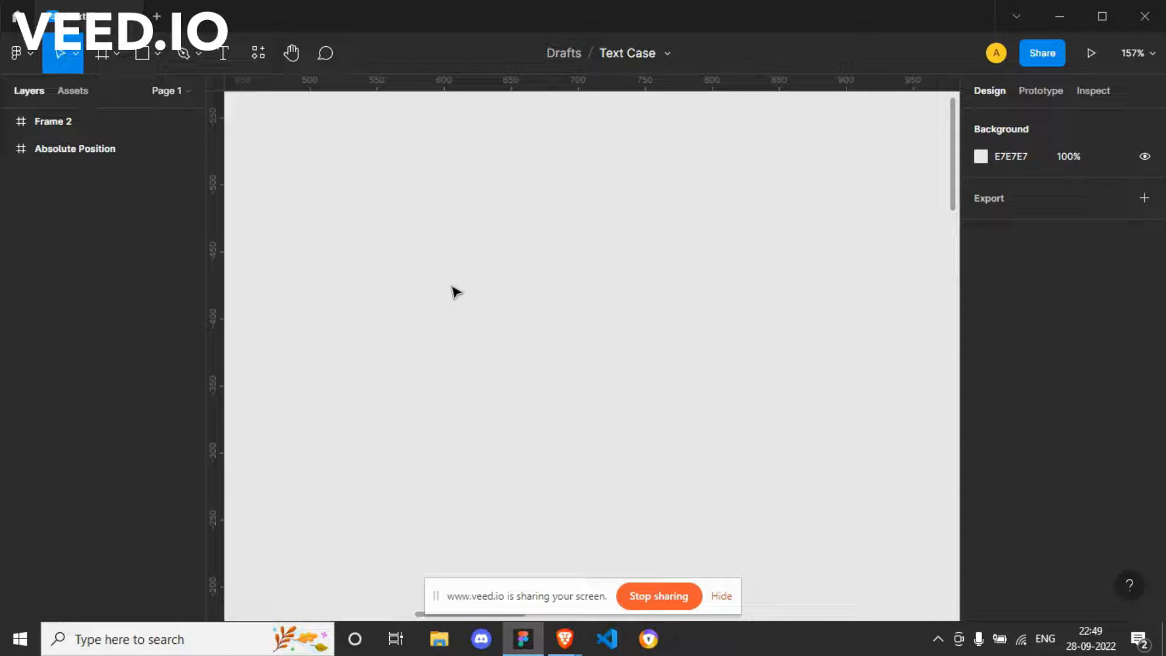
{"action": "key", "text": "t"}
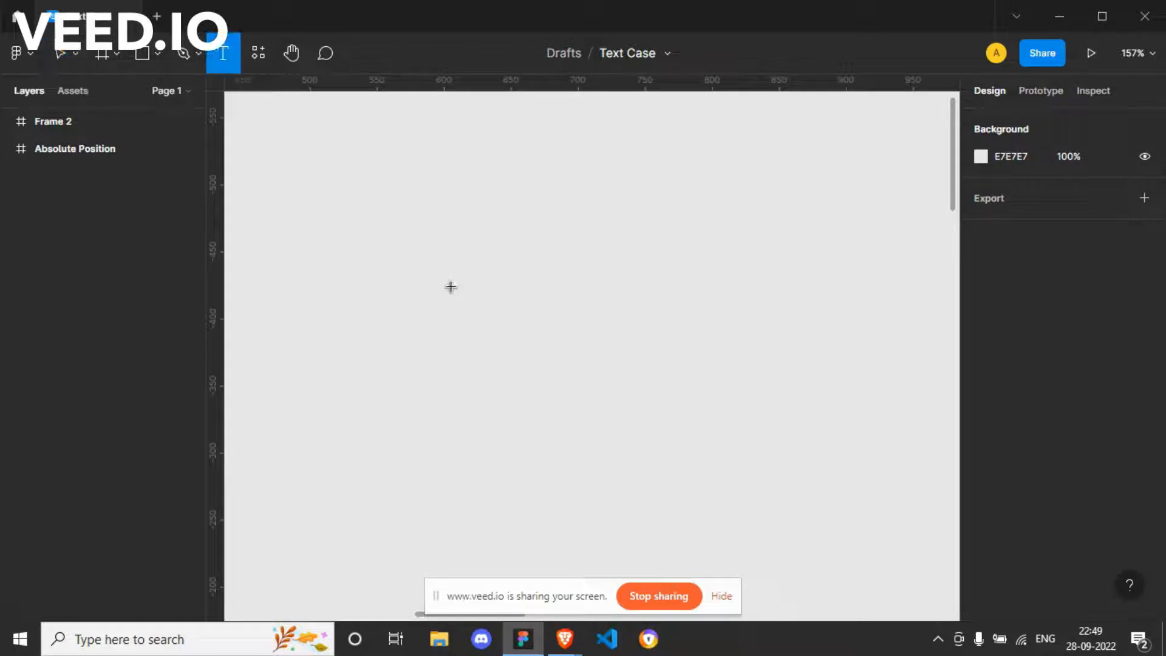
{"action": "left_click", "coordinate": [451, 287]}
{"action": "type", "text": "Some Text"}
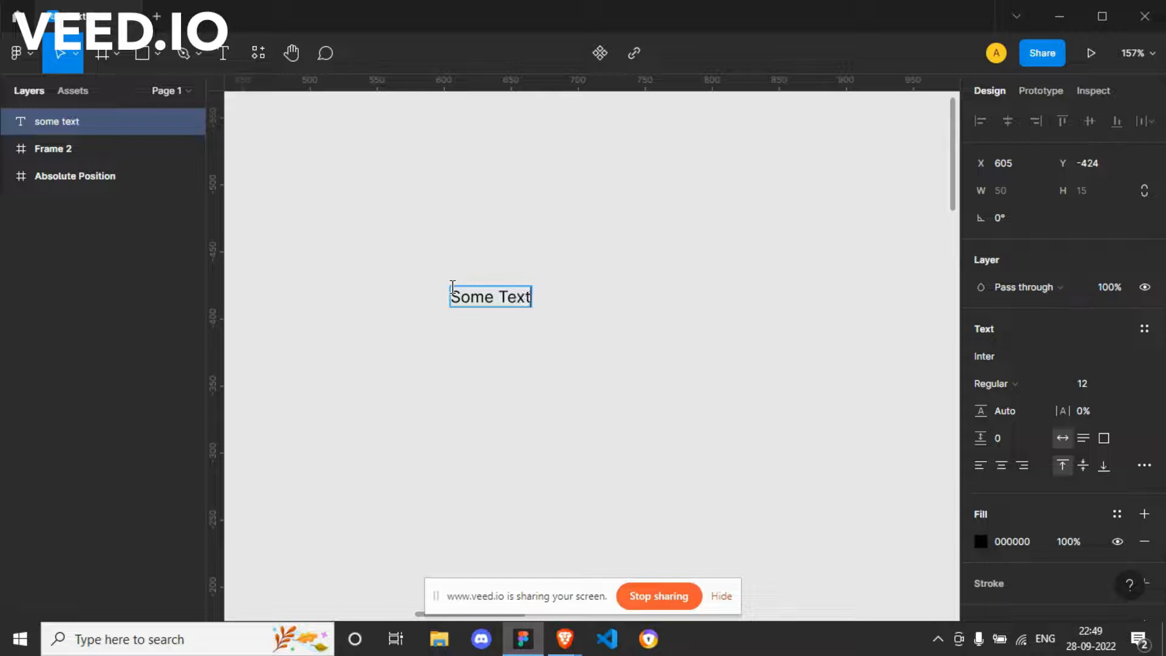
{"action": "key", "text": "Escape"}
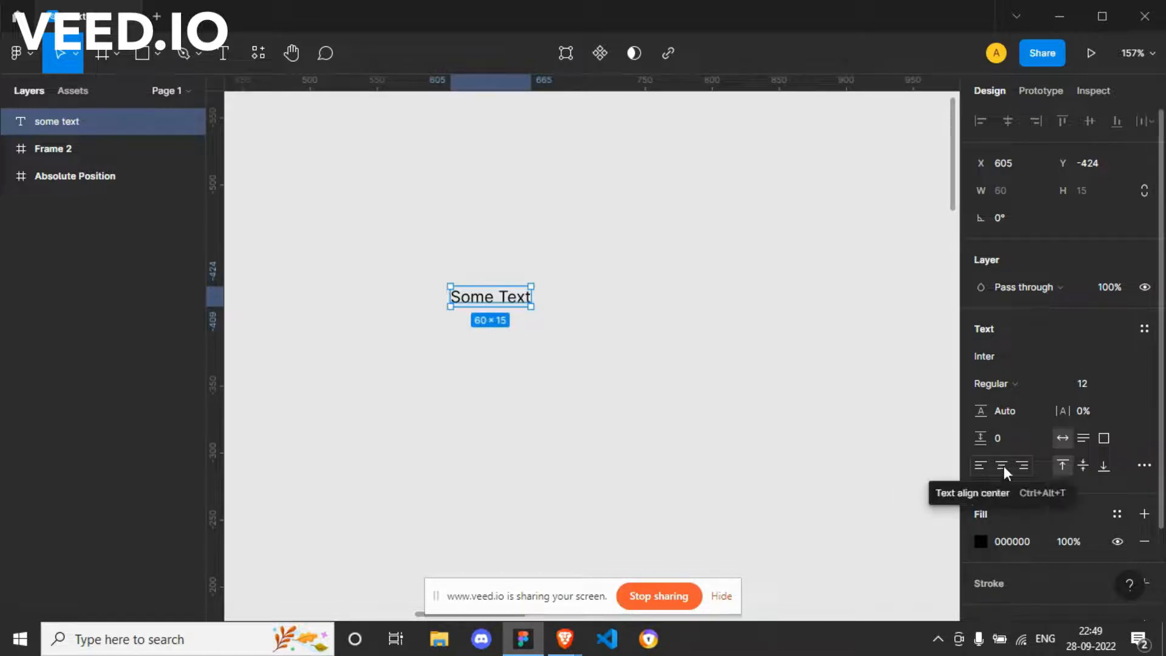
{"action": "left_click", "coordinate": [1145, 466]}
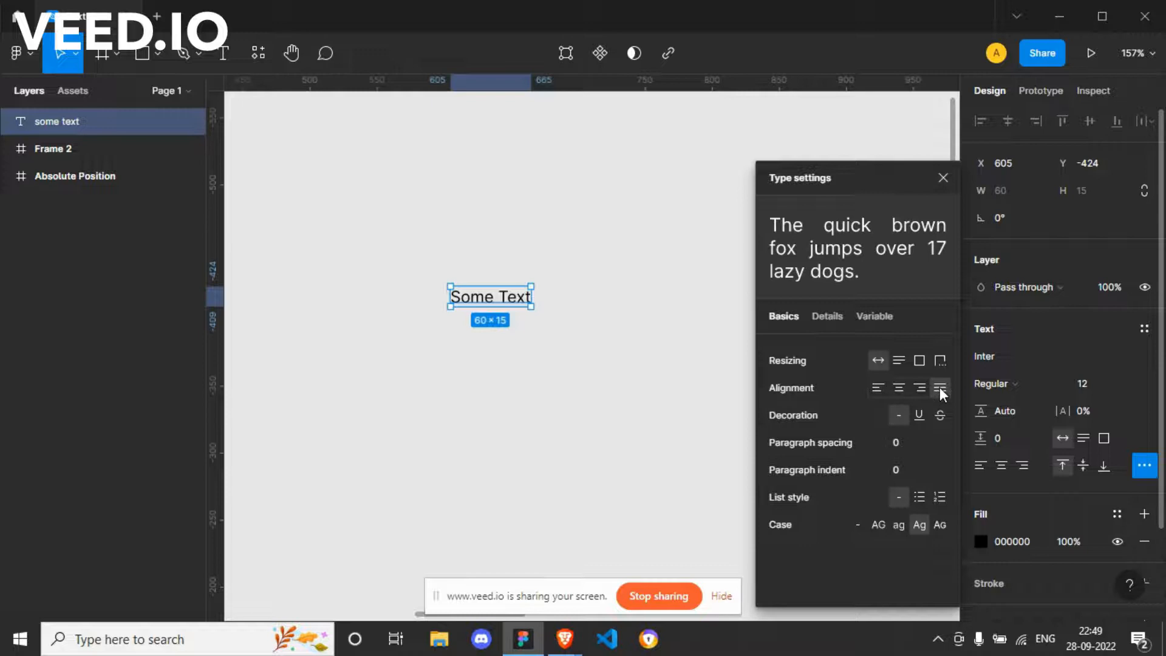
{"action": "left_click", "coordinate": [941, 177]}
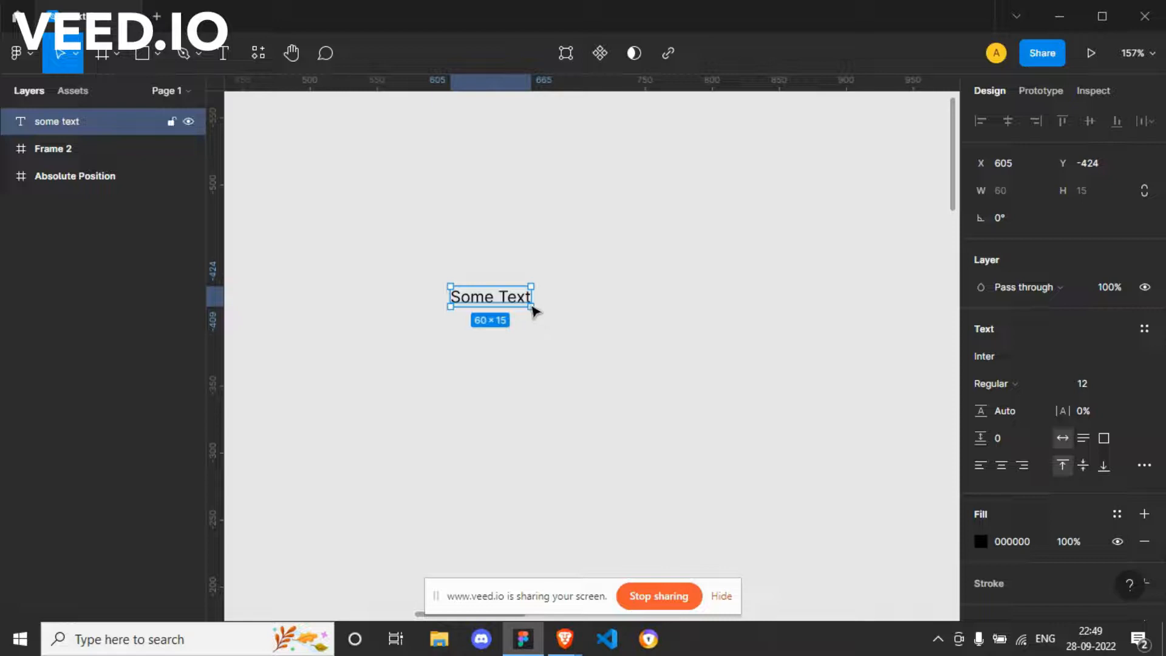
{"action": "key", "text": "Delete"}
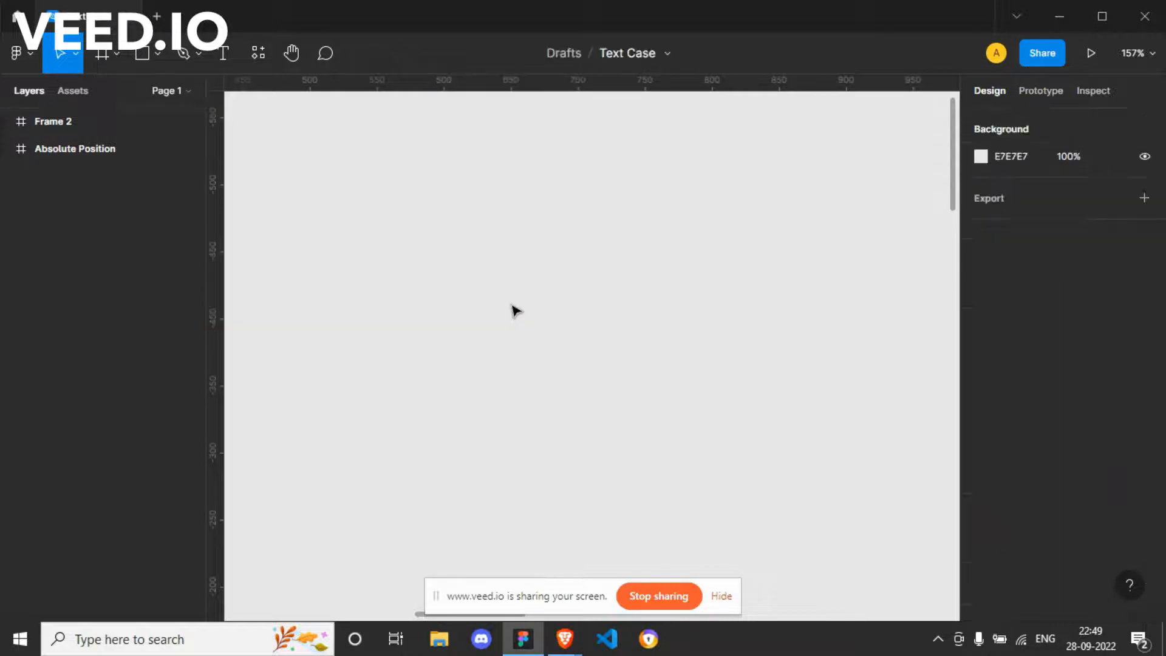
Step: Draw a text box about 233 × 137 on the empty canvas and set its list style to bulleted list
{"action": "key", "text": "t"}
{"action": "left_click_drag", "start_coordinate": [440, 244], "coordinate": [752, 426]}
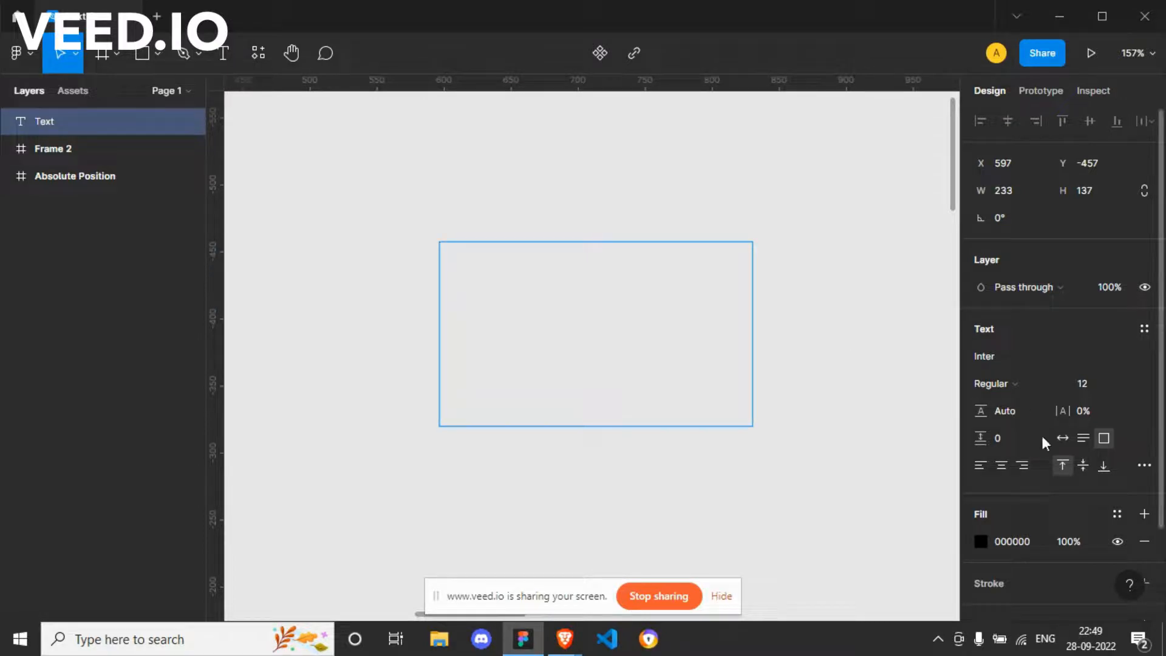
{"action": "left_click", "coordinate": [1143, 465]}
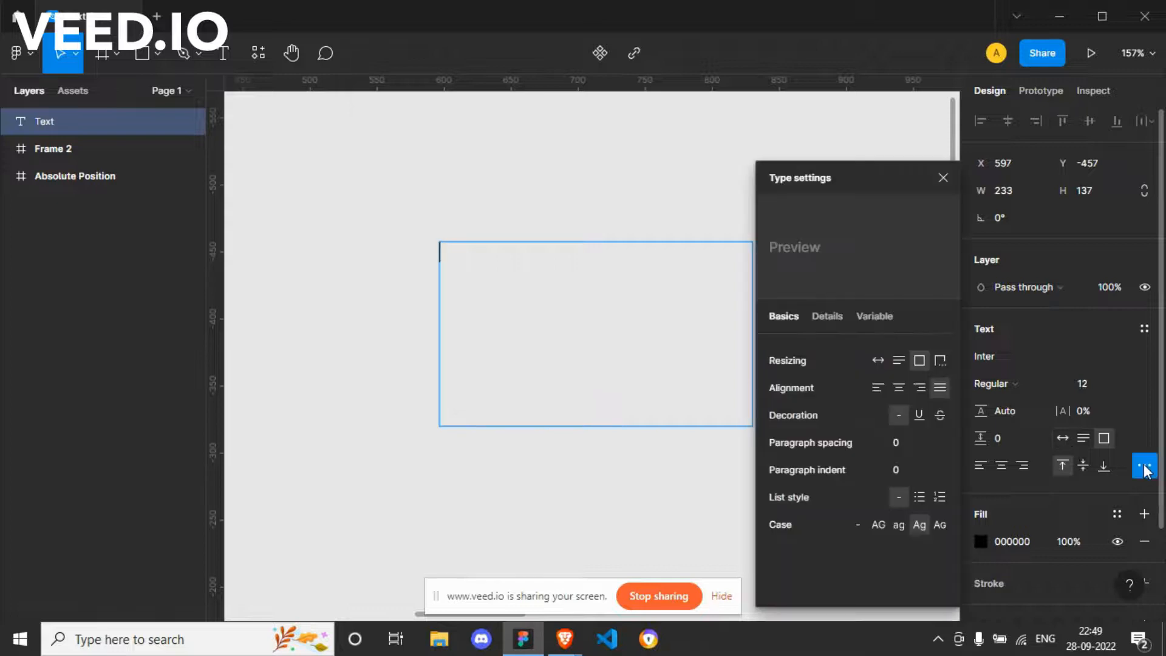
{"action": "left_click", "coordinate": [917, 502]}
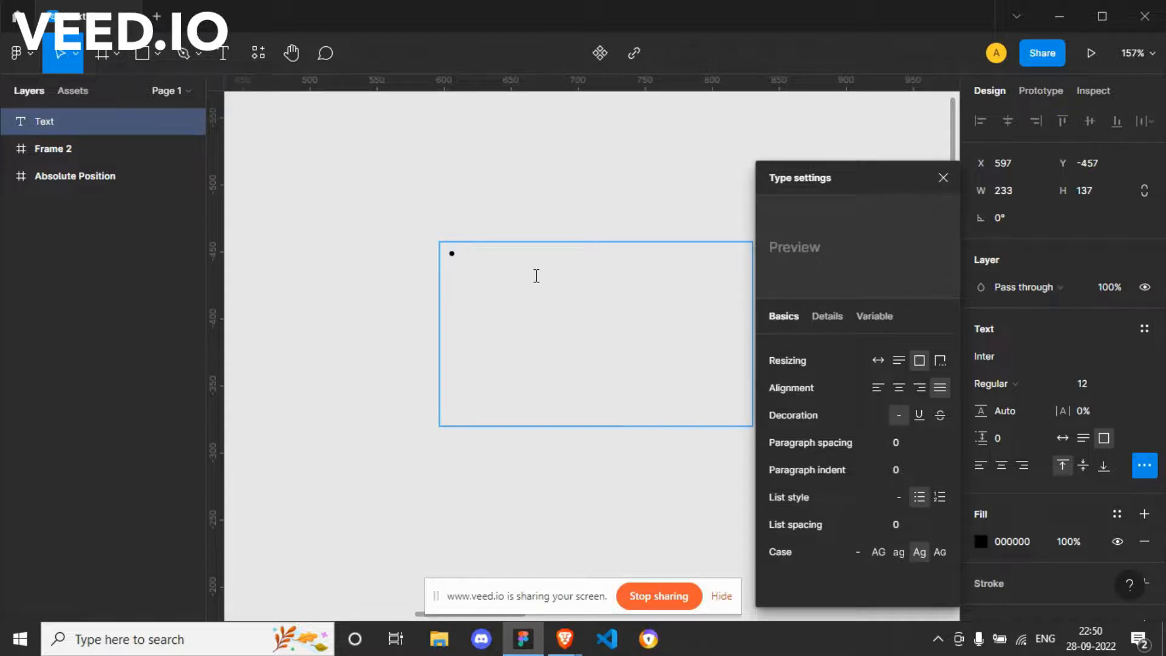
Step: Enter "First Point" and "Second Point" as the first two bullets in the text box
{"action": "type", "text": "First Point"}
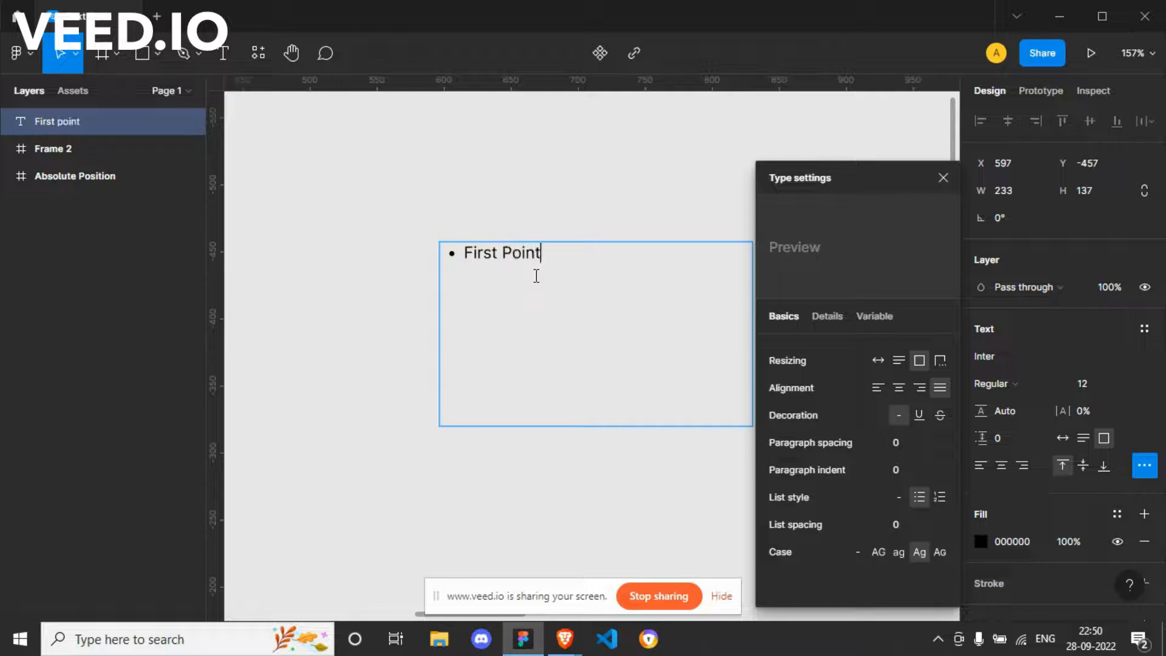
{"action": "key", "text": "Return"}
{"action": "type", "text": "Second Point"}
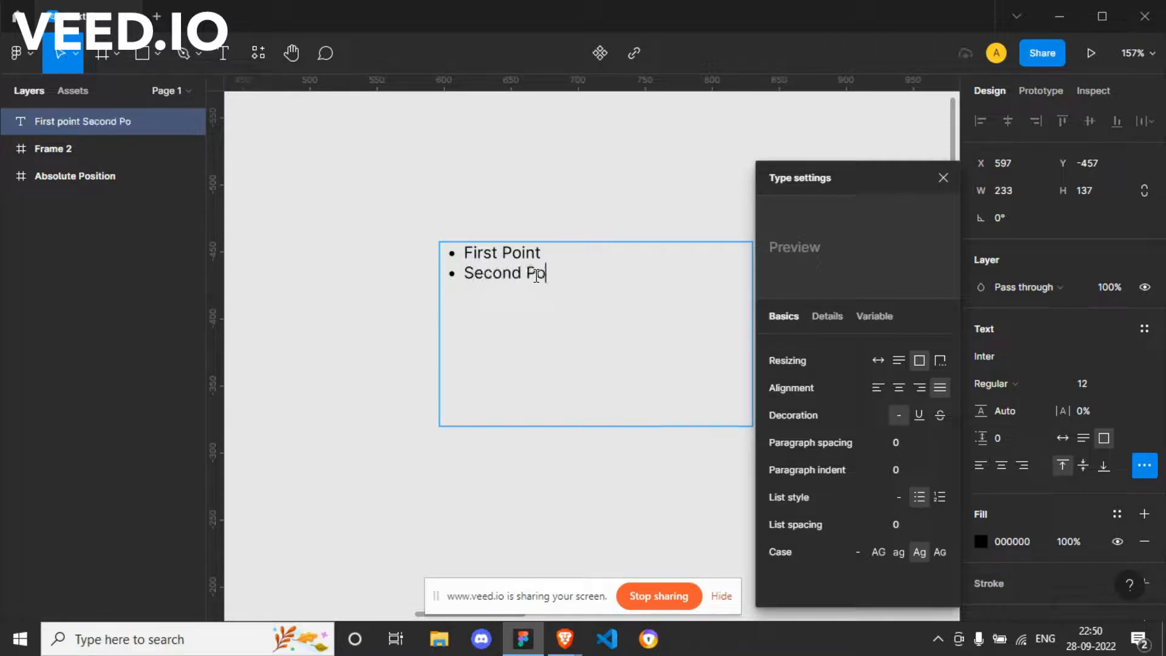
Step: Add "Third Point" and "Fourth Point" as further bullets in the list
{"action": "key", "text": "Return"}
{"action": "type", "text": "Third"}
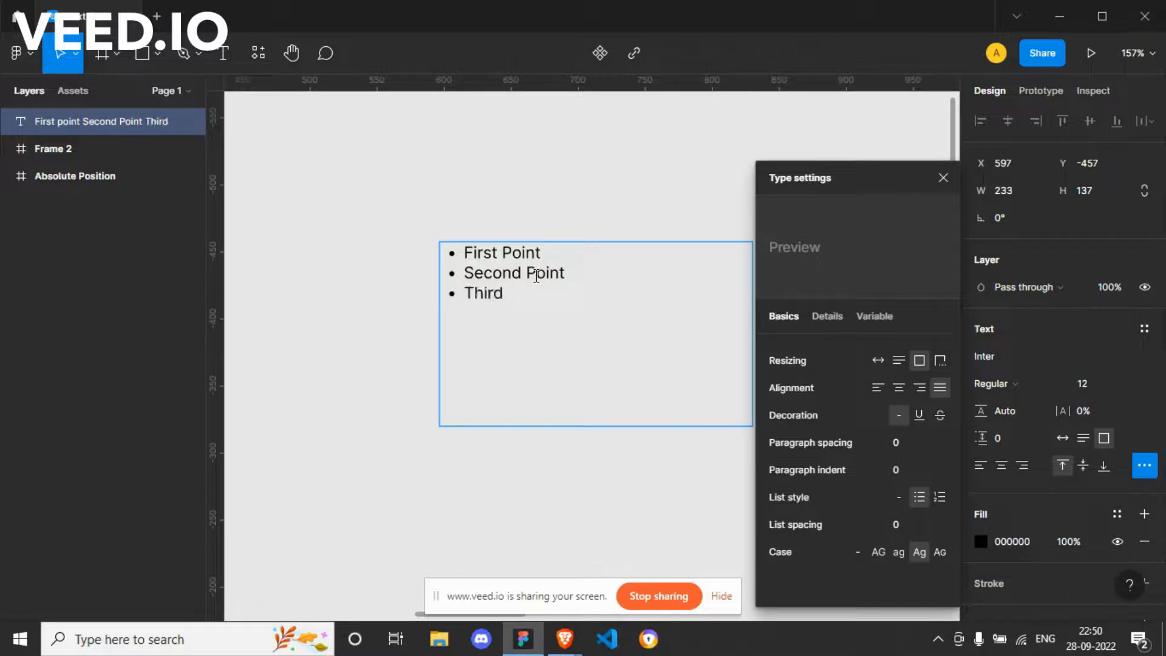
{"action": "type", "text": " Point"}
{"action": "key", "text": "Return"}
{"action": "type", "text": "Fourth Poi"}
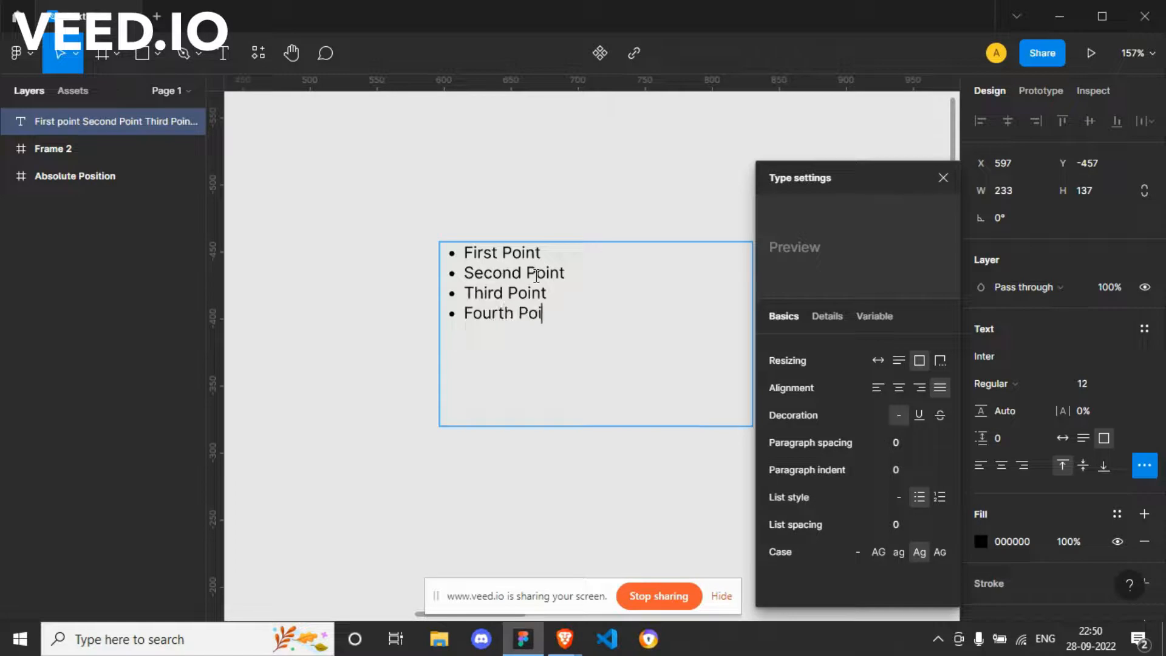
{"action": "type", "text": "nt"}
Step: End the bulleted list after the fourth item and add the plain line "Normal Text Without Bulleted List" below it
{"action": "key", "text": "Return"}
{"action": "key", "text": "BackSpace"}
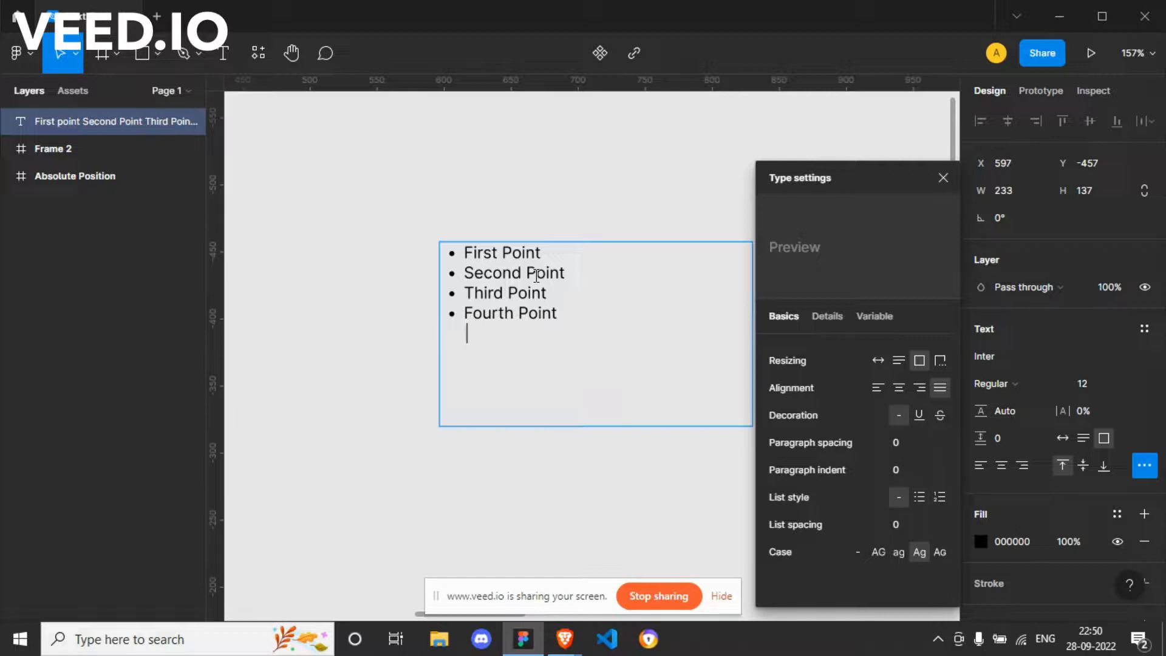
{"action": "type", "text": "Normal Text Without "}
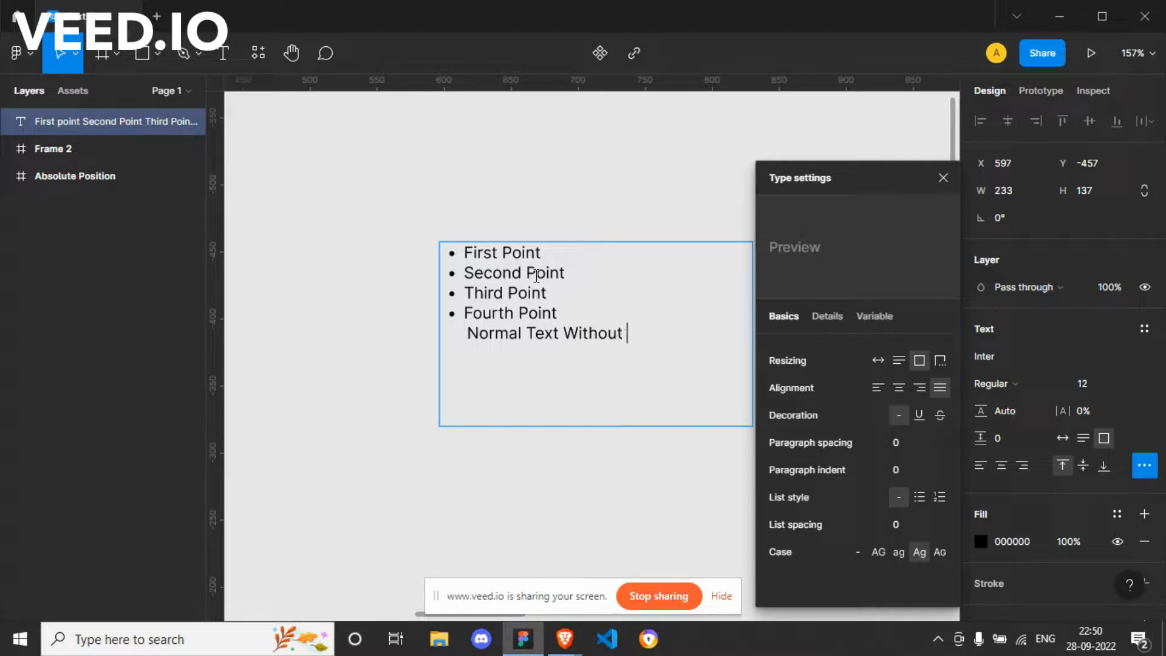
{"action": "type", "text": "List"}
{"action": "key", "text": "Left"}
{"action": "key", "text": "Left"}
{"action": "key", "text": "Left"}
{"action": "key", "text": "Left"}
{"action": "type", "text": "Bulleted"}
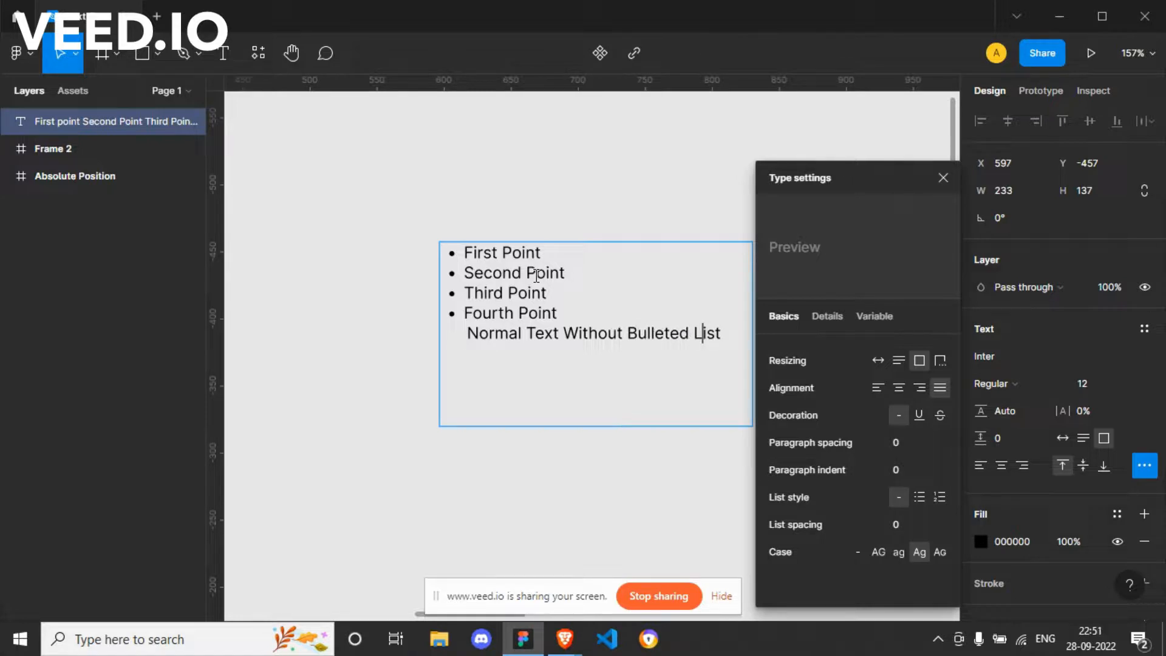
{"action": "key", "text": "shift+Right"}
{"action": "key", "text": "shift+Left"}
{"action": "key", "text": "shift+Left"}
{"action": "key", "text": "shift+Left"}
{"action": "key", "text": "shift+Left"}
{"action": "key", "text": "shift+Left"}
{"action": "key", "text": "shift+Left"}
{"action": "key", "text": "shift+Left"}
{"action": "key", "text": "shift+Left"}
{"action": "key", "text": "shift+Left"}
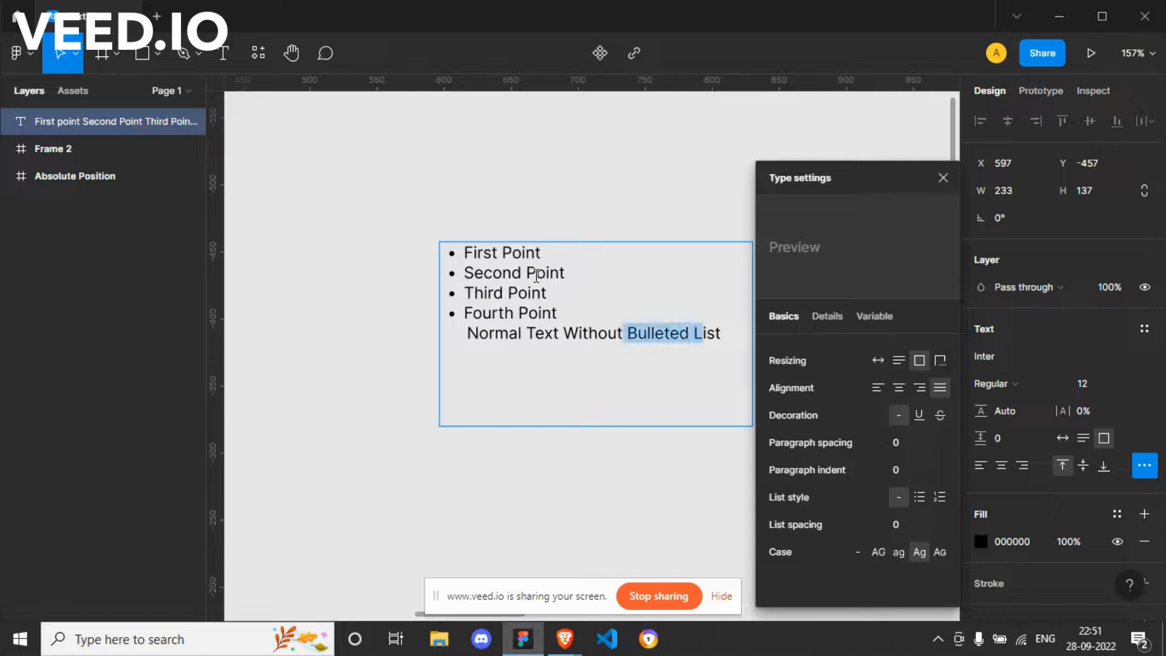
{"action": "key", "text": "End"}
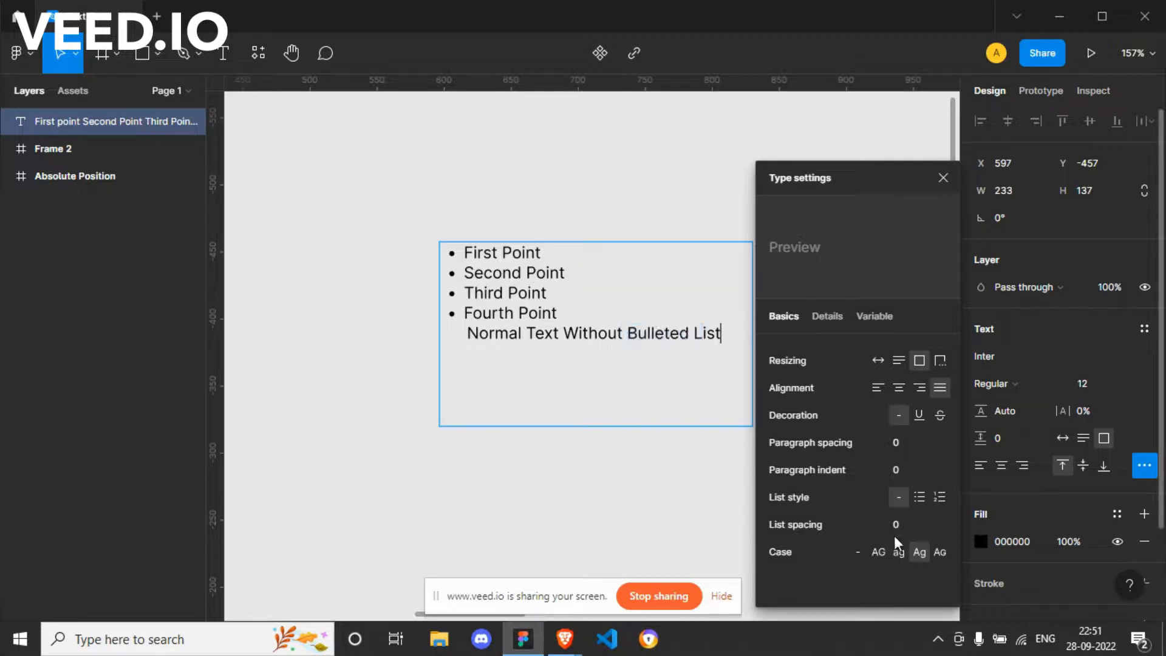
Step: Set the unbulleted line's letter case to as typed, and move the whole text box to about X 505, Y -500
{"action": "mouse_move", "coordinate": [919, 553]}
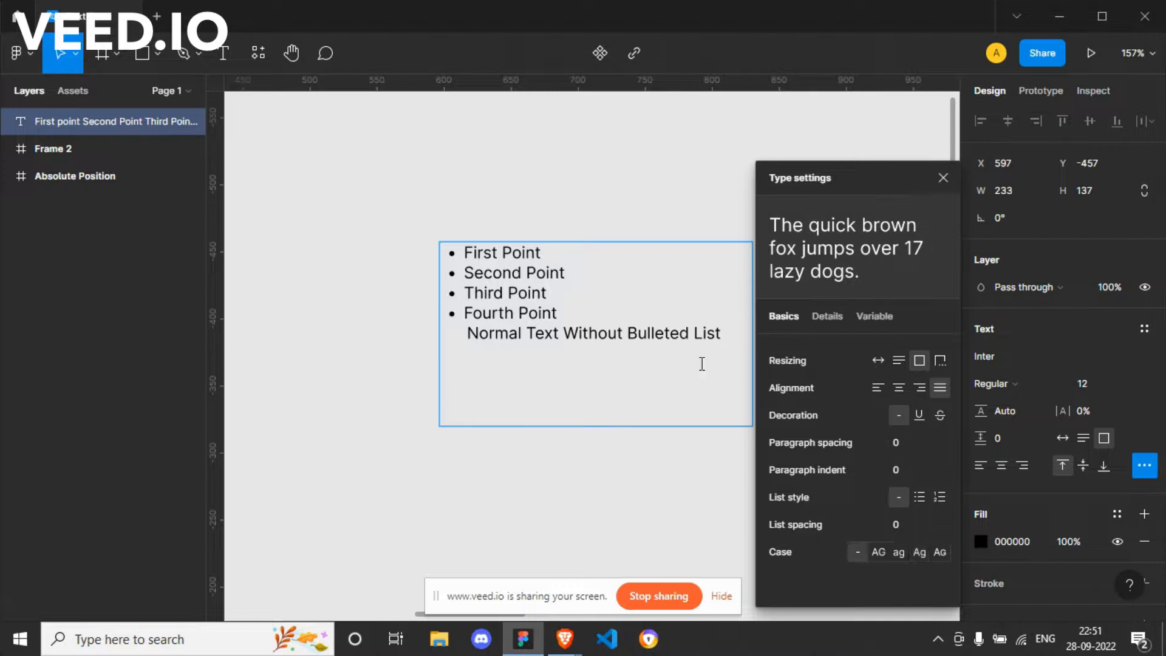
{"action": "triple_click", "coordinate": [733, 334]}
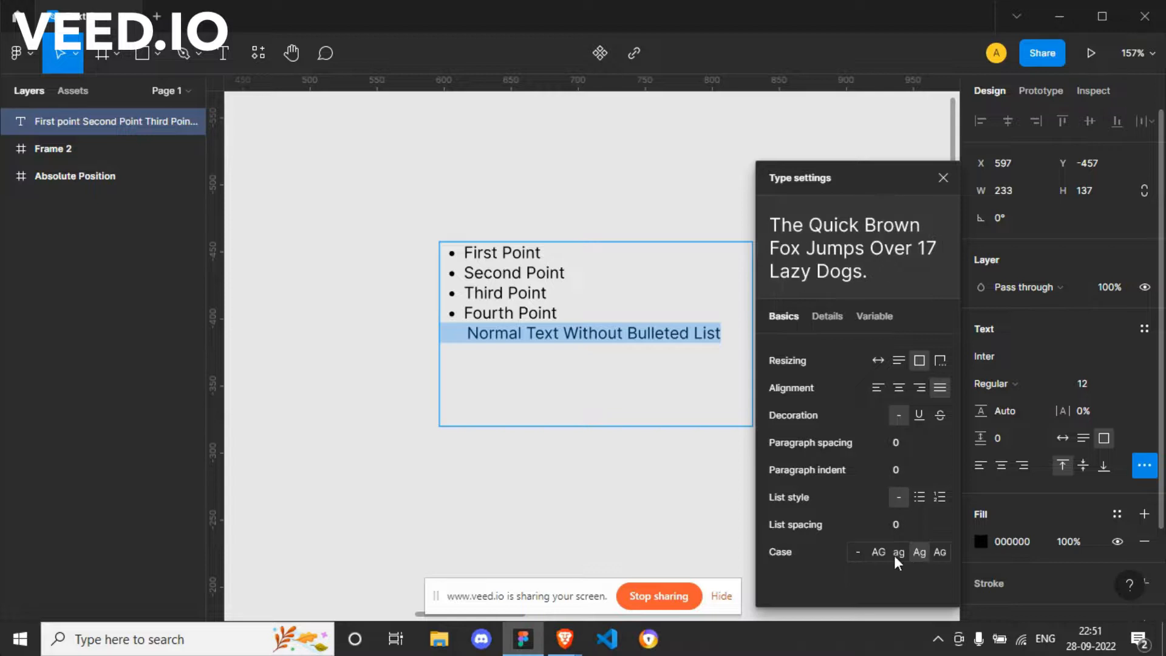
{"action": "left_click", "coordinate": [860, 553]}
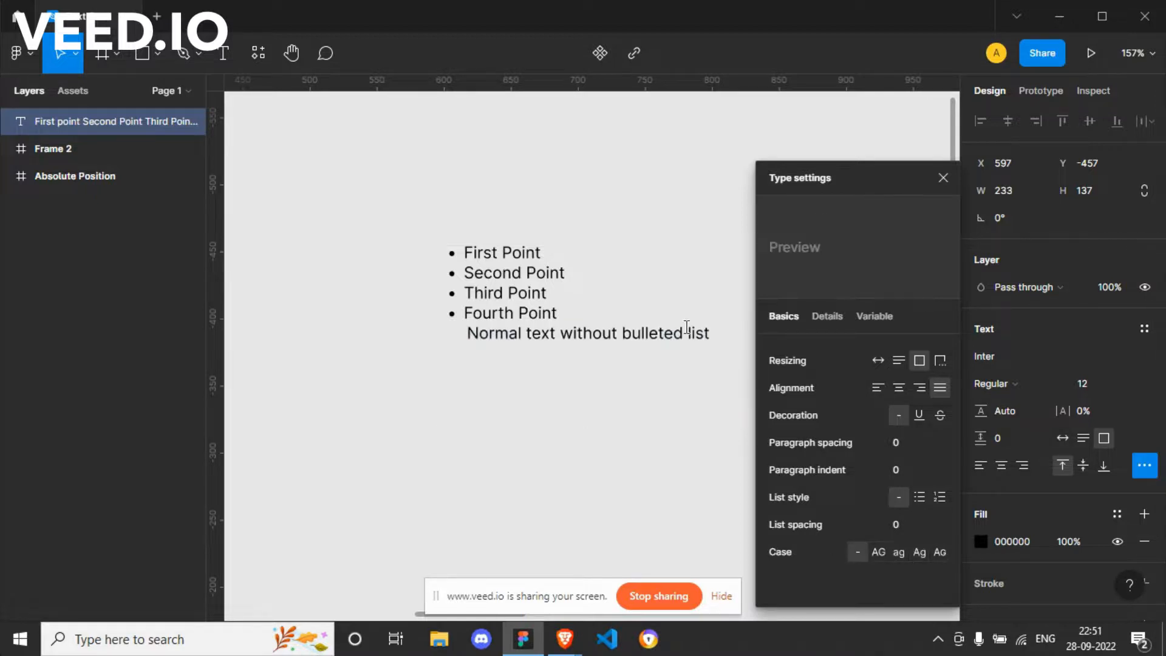
{"action": "left_click", "coordinate": [723, 334]}
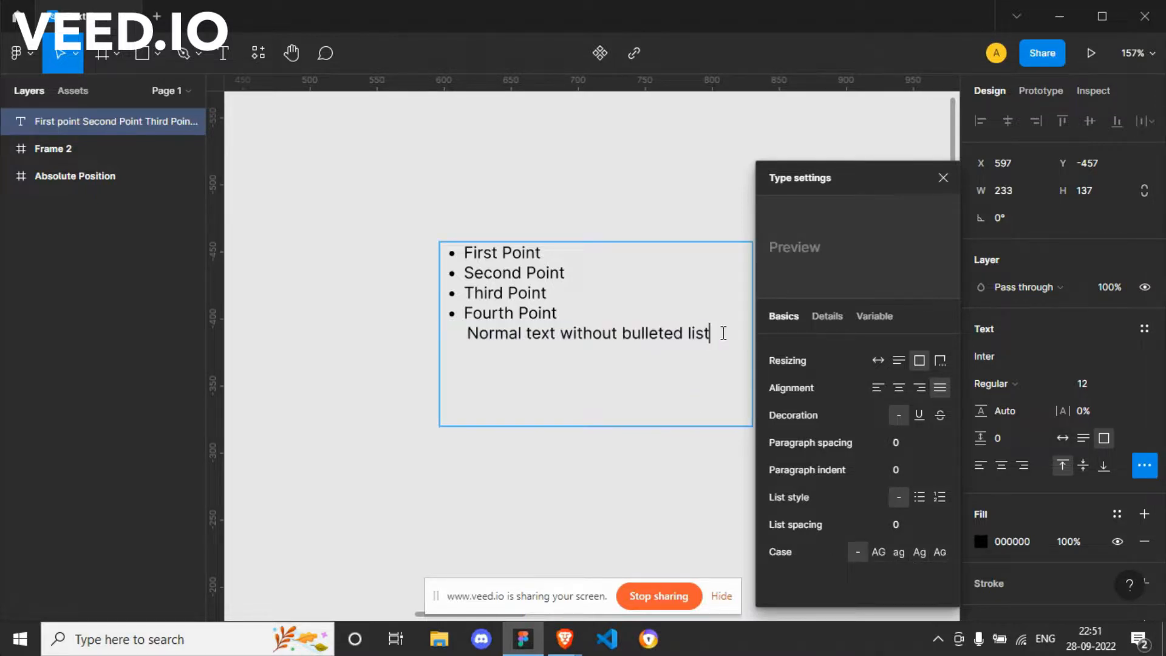
{"action": "key", "text": "Escape"}
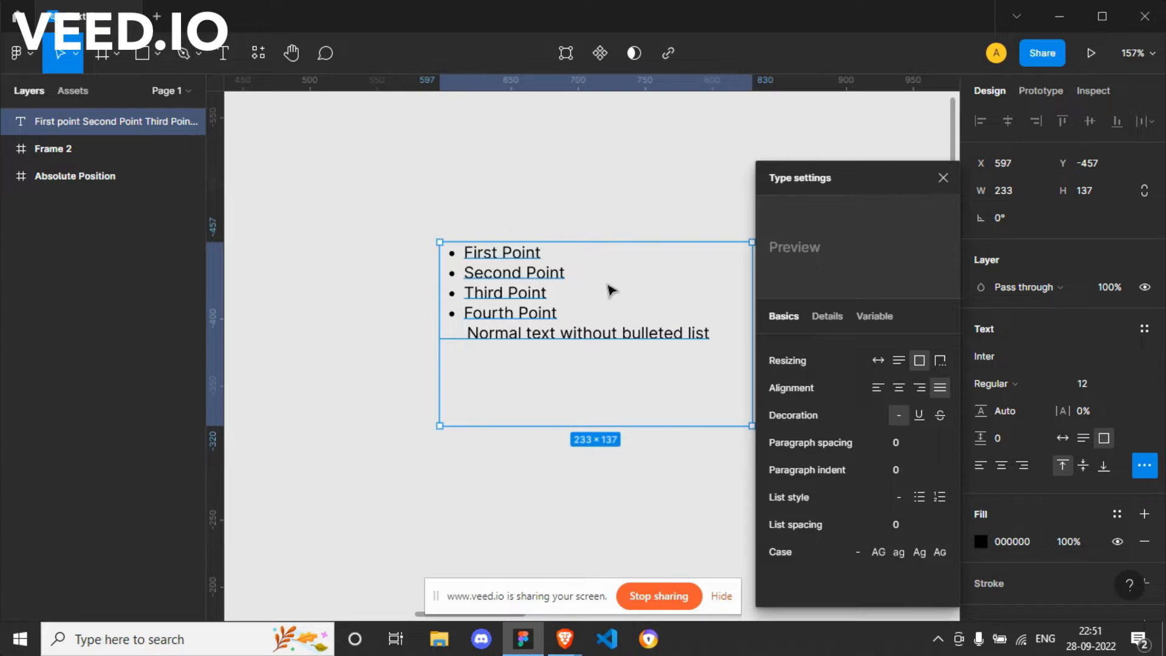
{"action": "left_click_drag", "start_coordinate": [610, 291], "coordinate": [489, 232]}
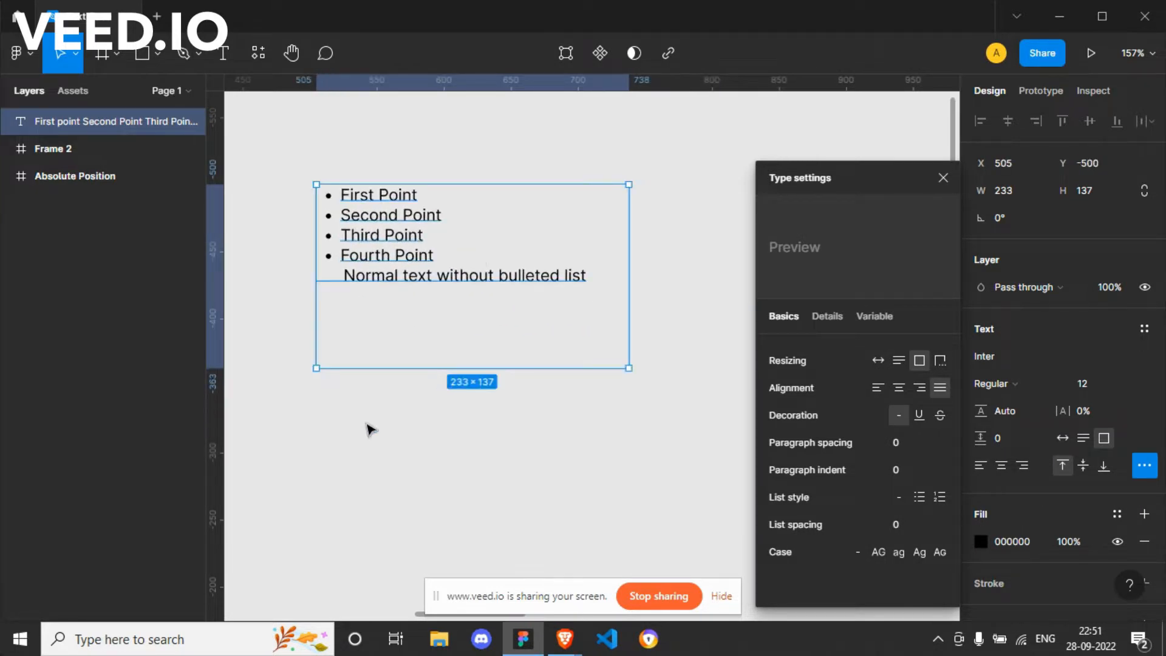
Step: Draw a second text box about 256 × 105 below the bulleted list and set its list style to numbered list
{"action": "key", "text": "t"}
{"action": "left_click_drag", "start_coordinate": [343, 403], "coordinate": [689, 545]}
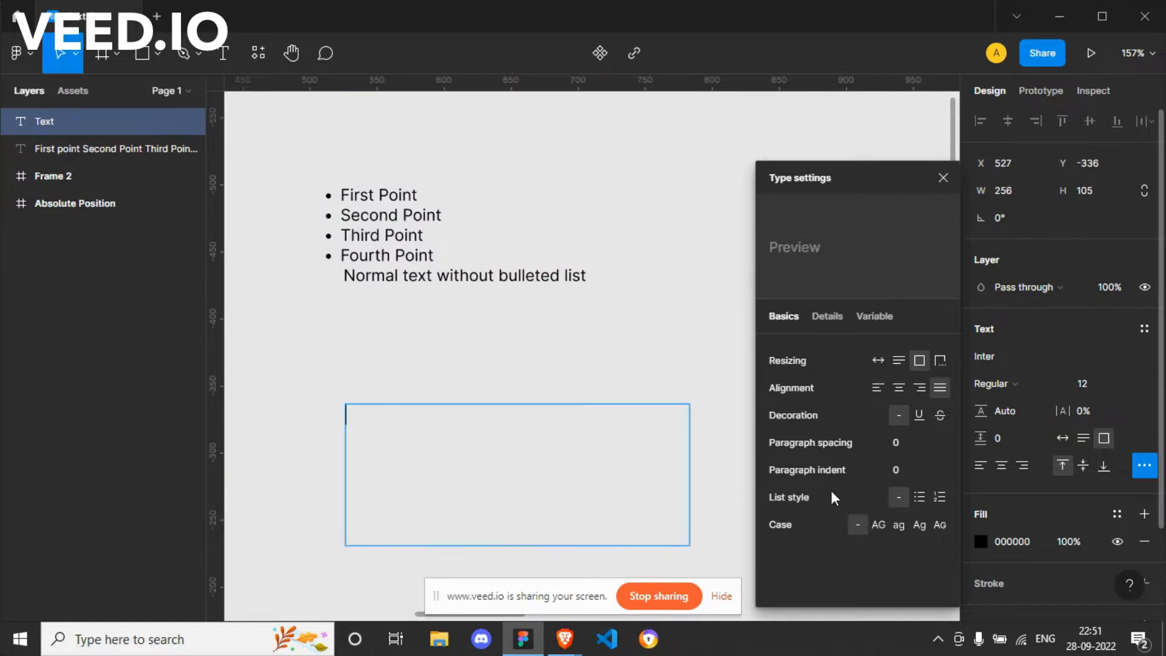
{"action": "left_click", "coordinate": [940, 499]}
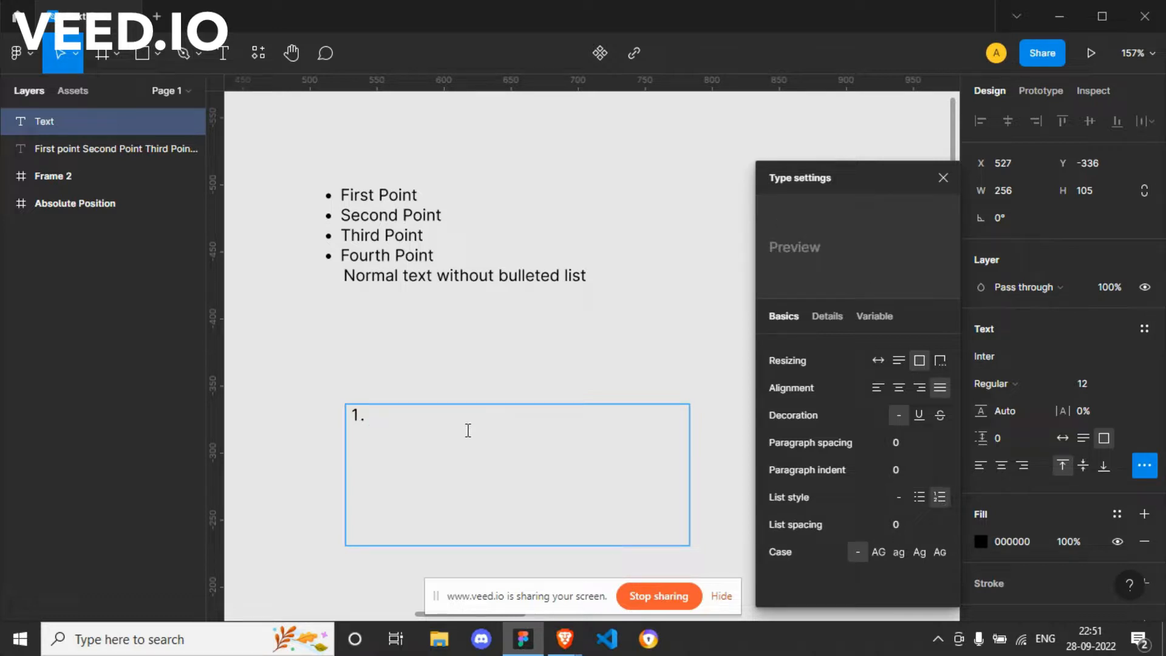
Step: Enter "First Point" and "Second Point" as the first two numbered items in the new text box
{"action": "type", "text": "First Point"}
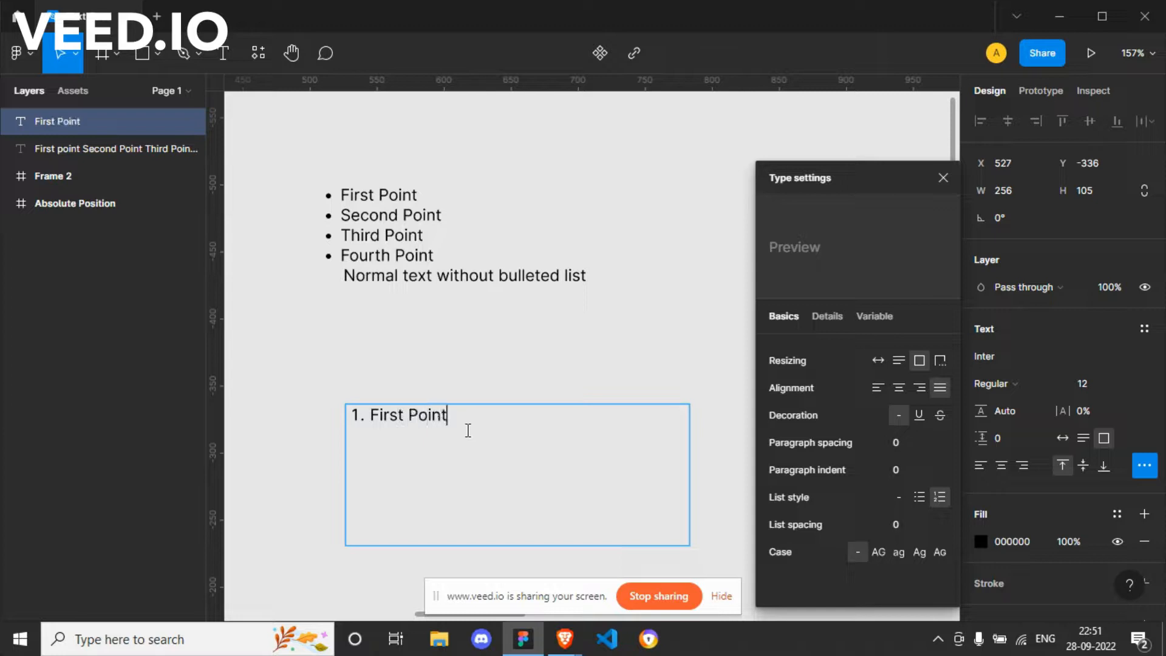
{"action": "key", "text": "Return"}
{"action": "type", "text": "Second "}
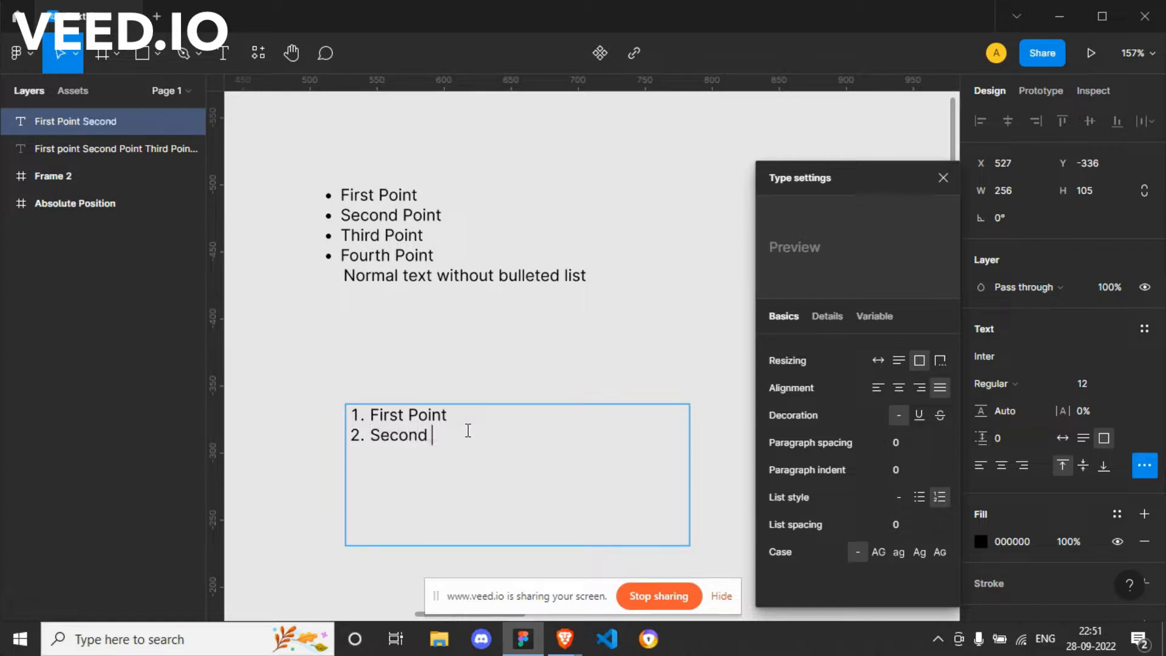
{"action": "type", "text": "Point"}
Step: Add "Third Point" and "Fourth Point" as further items in the numbered list
{"action": "key", "text": "Return"}
{"action": "type", "text": "Thri"}
{"action": "key", "text": "BackSpace"}
{"action": "key", "text": "BackSpace"}
{"action": "type", "text": "ird "}
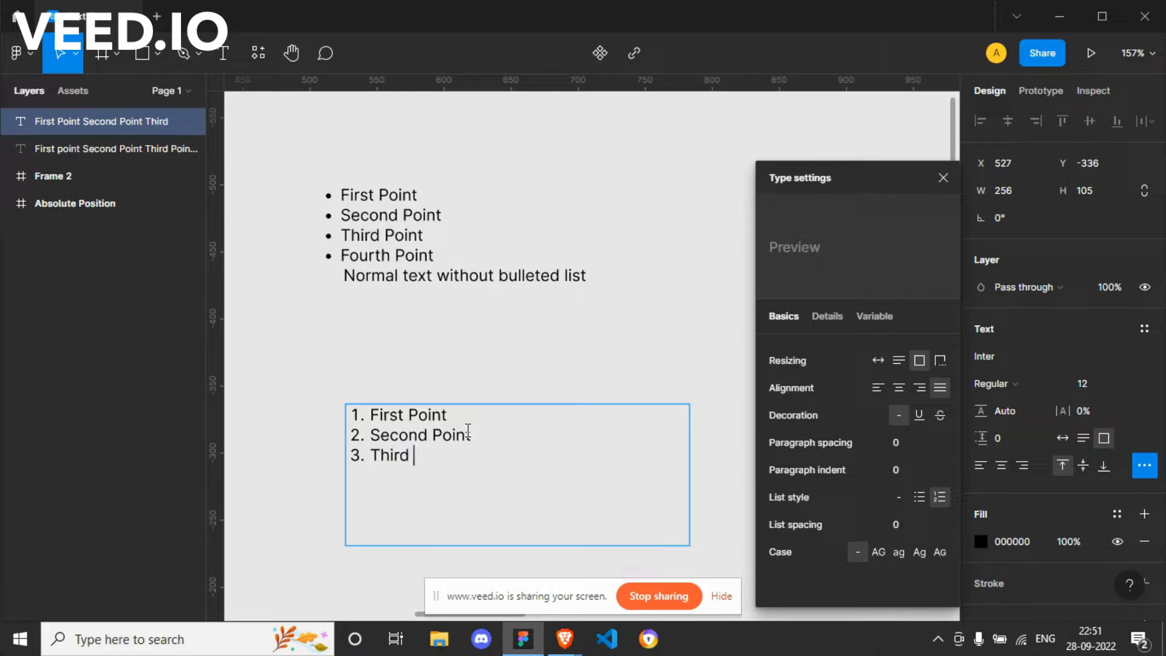
{"action": "type", "text": "Point"}
{"action": "key", "text": "Return"}
{"action": "type", "text": "Fourth Point"}
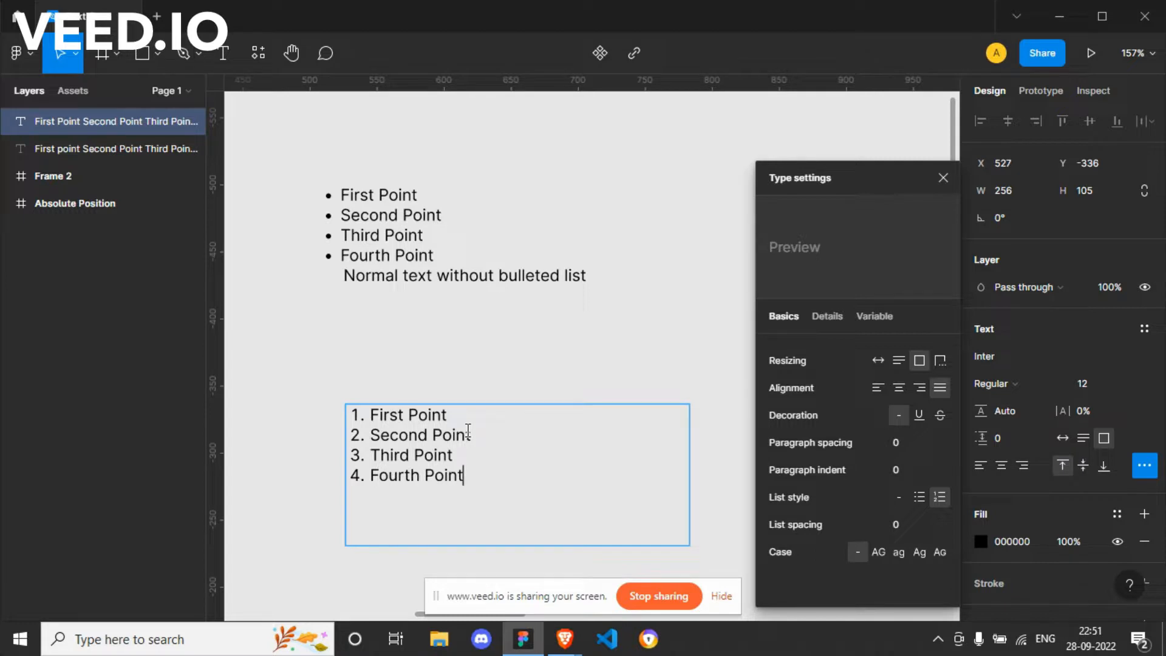
Step: End the numbered list after its fourth item, add the plain line "Normal text without bulleted list", and finish editing
{"action": "key", "text": "Return"}
{"action": "key", "text": "BackSpace"}
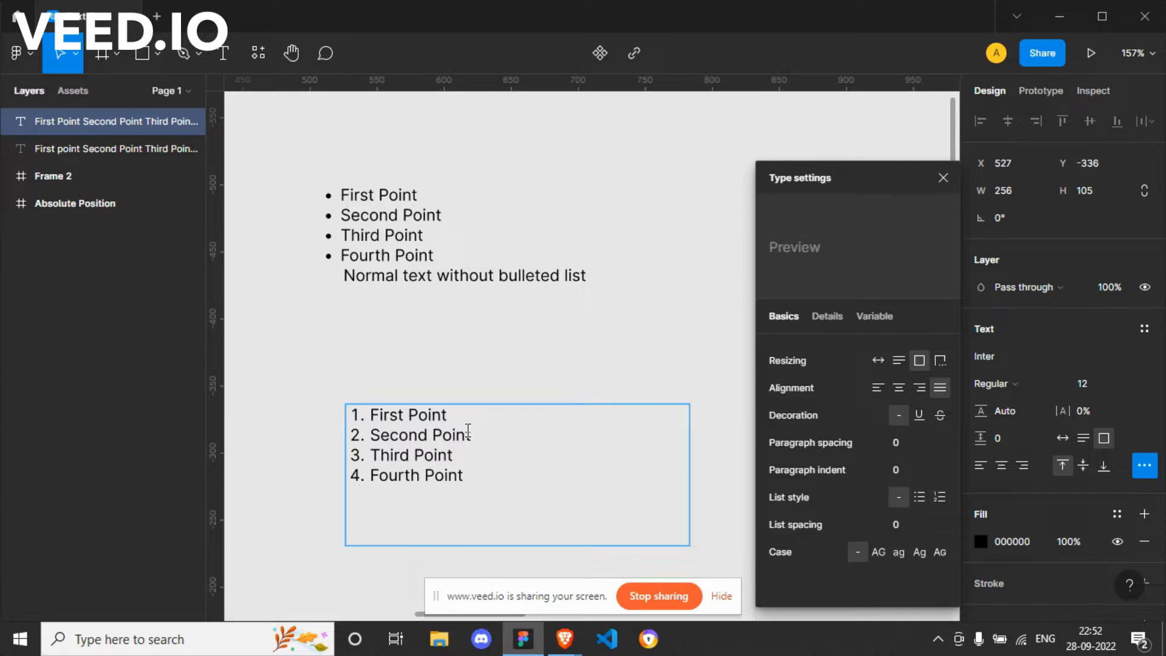
{"action": "type", "text": "Normal text"}
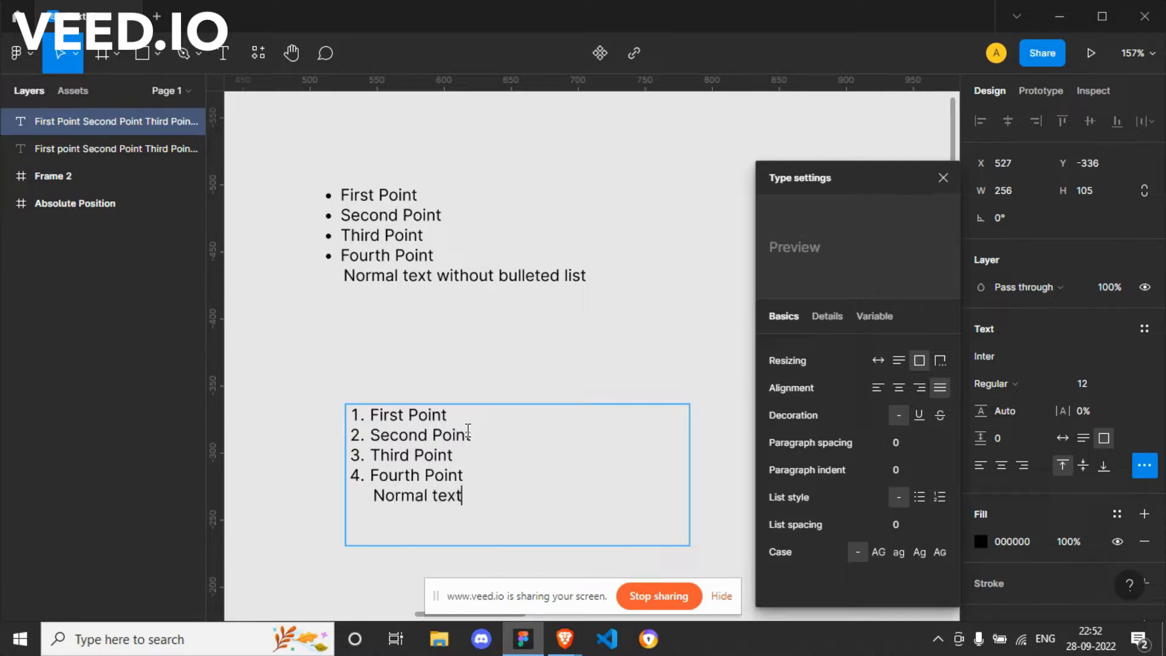
{"action": "type", "text": " without bulle"}
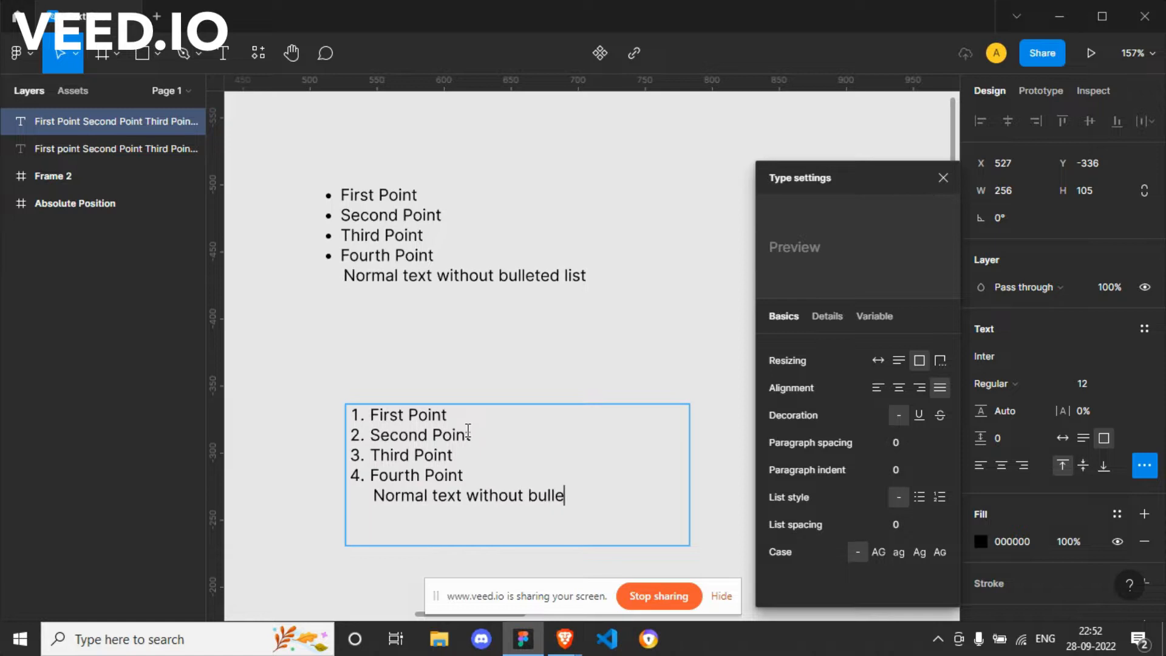
{"action": "type", "text": "ted list"}
{"action": "key", "text": "Escape"}
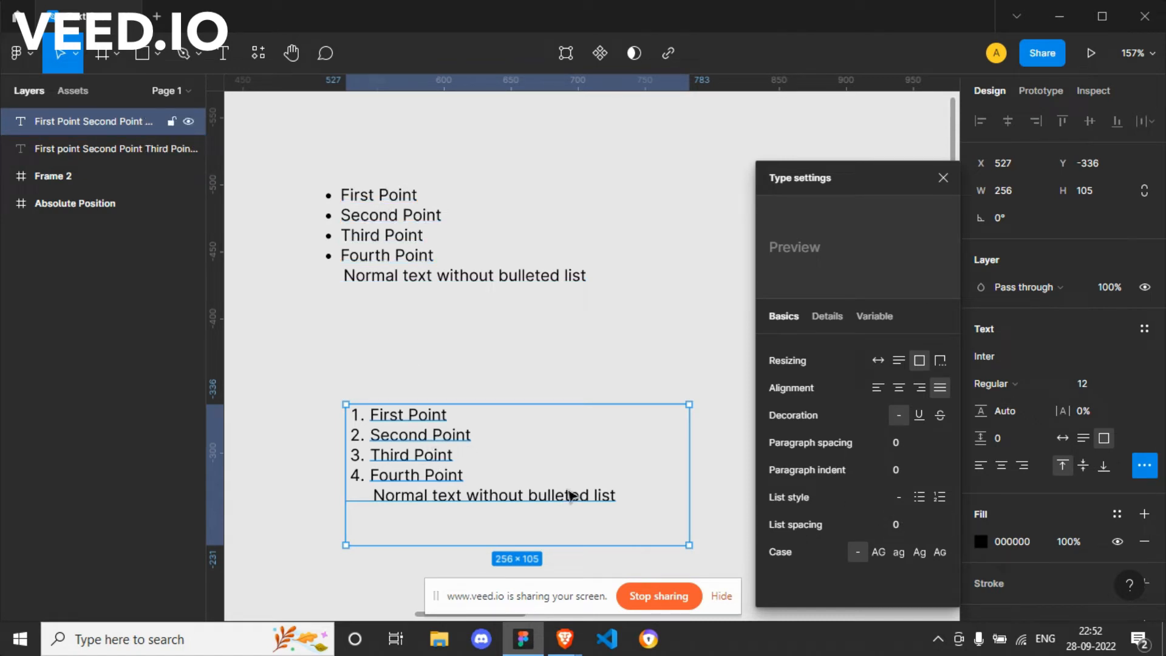
Step: Increase the list spacing of the numbered list's text box to 8
{"action": "left_click", "coordinate": [906, 523]}
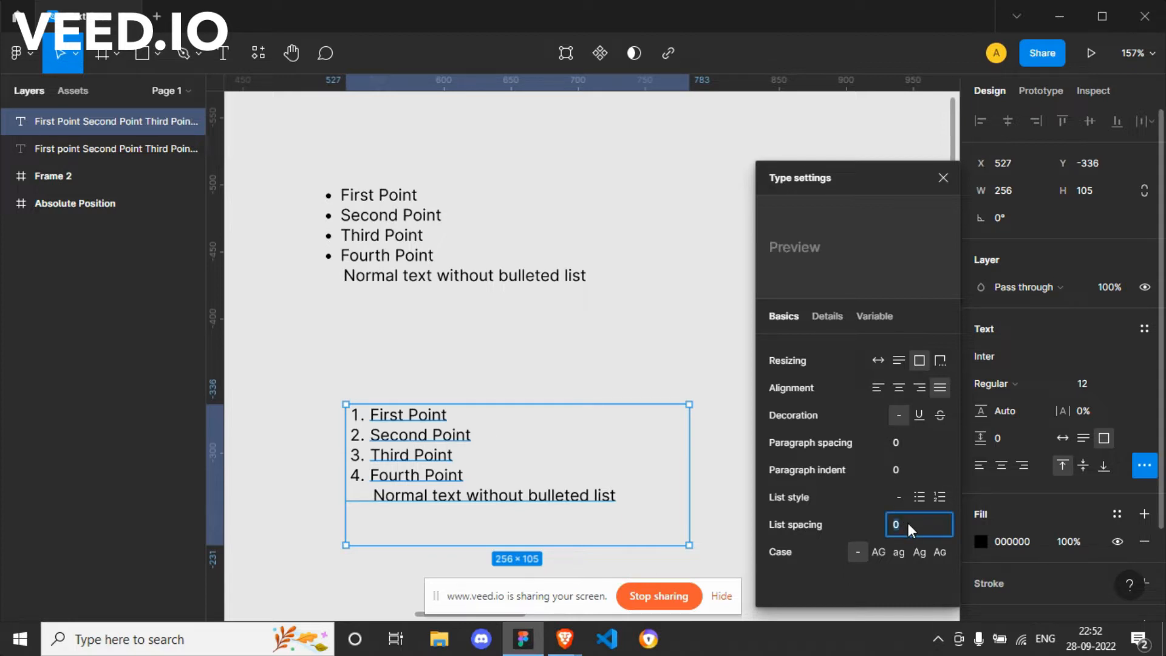
{"action": "key", "text": "Up"}
{"action": "key", "text": "Up"}
{"action": "key", "text": "Up"}
{"action": "key", "text": "Up"}
{"action": "key", "text": "Up"}
{"action": "key", "text": "Up"}
{"action": "key", "text": "Up"}
{"action": "key", "text": "Up"}
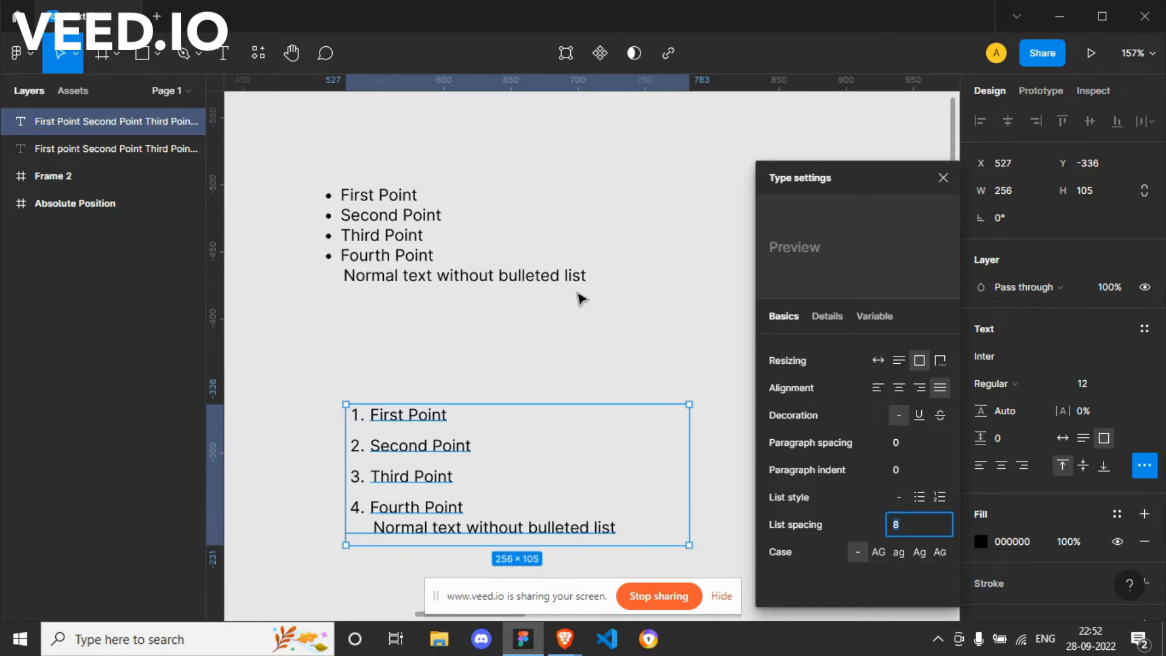
Step: Set the bulleted list's spacing to 10, raise it to 16, and close the type settings with that text box selected
{"action": "left_click", "coordinate": [362, 212]}
{"action": "left_click", "coordinate": [917, 527]}
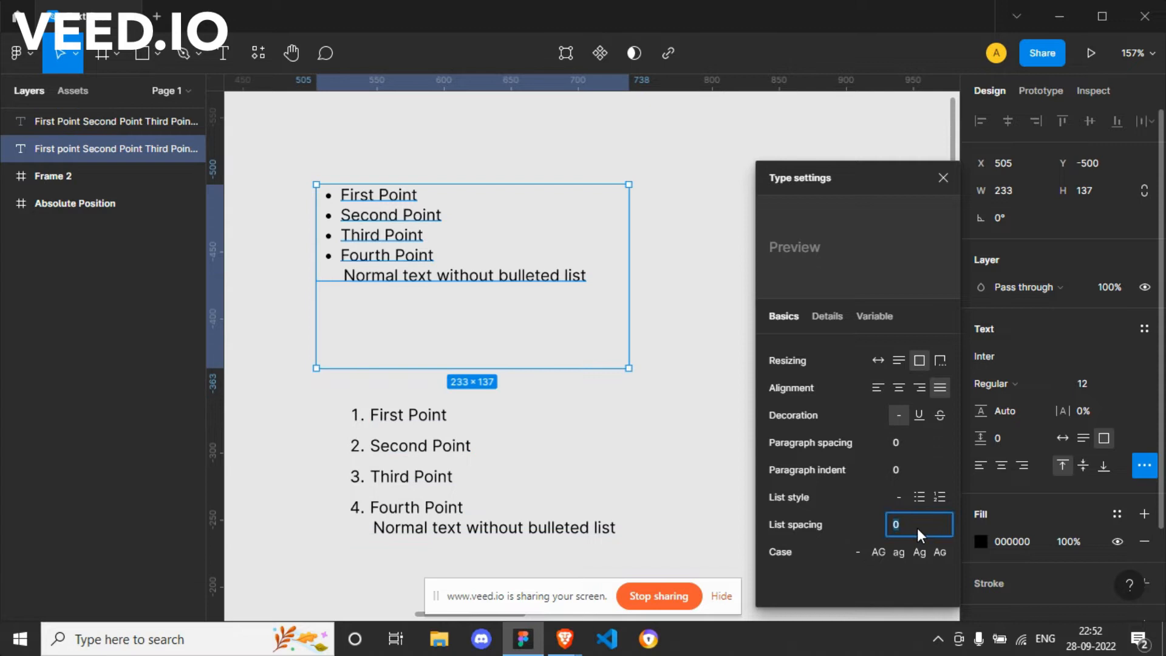
{"action": "type", "text": "10"}
{"action": "key", "text": "Return"}
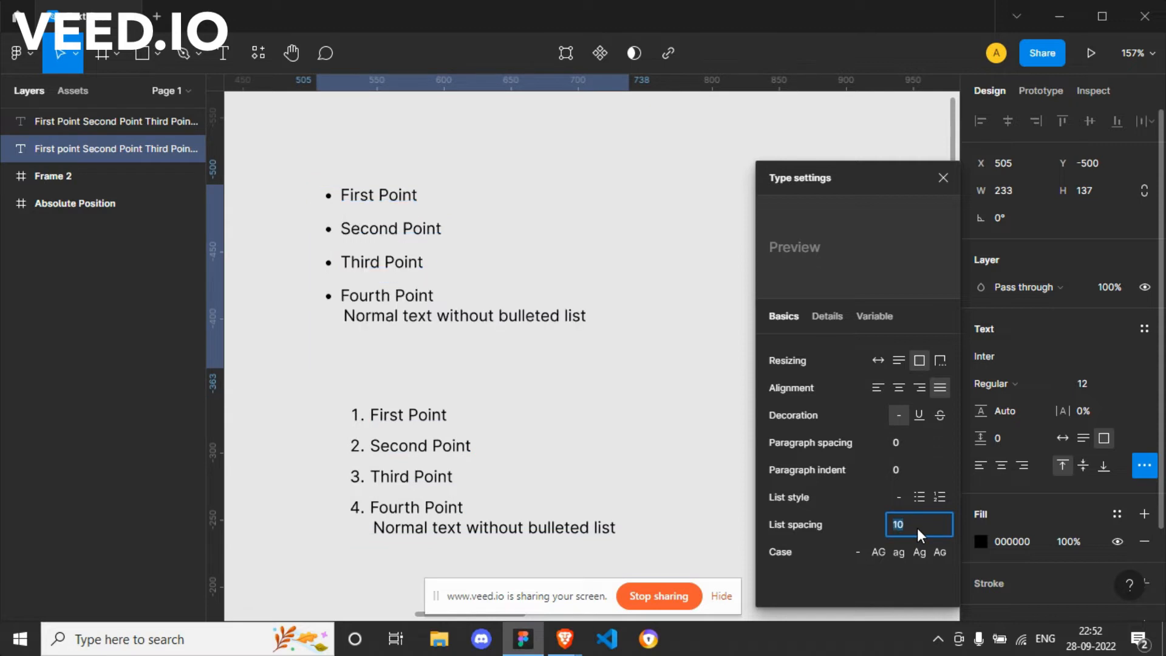
{"action": "key", "text": "Up"}
{"action": "key", "text": "Up"}
{"action": "key", "text": "Up"}
{"action": "key", "text": "Up"}
{"action": "key", "text": "Up"}
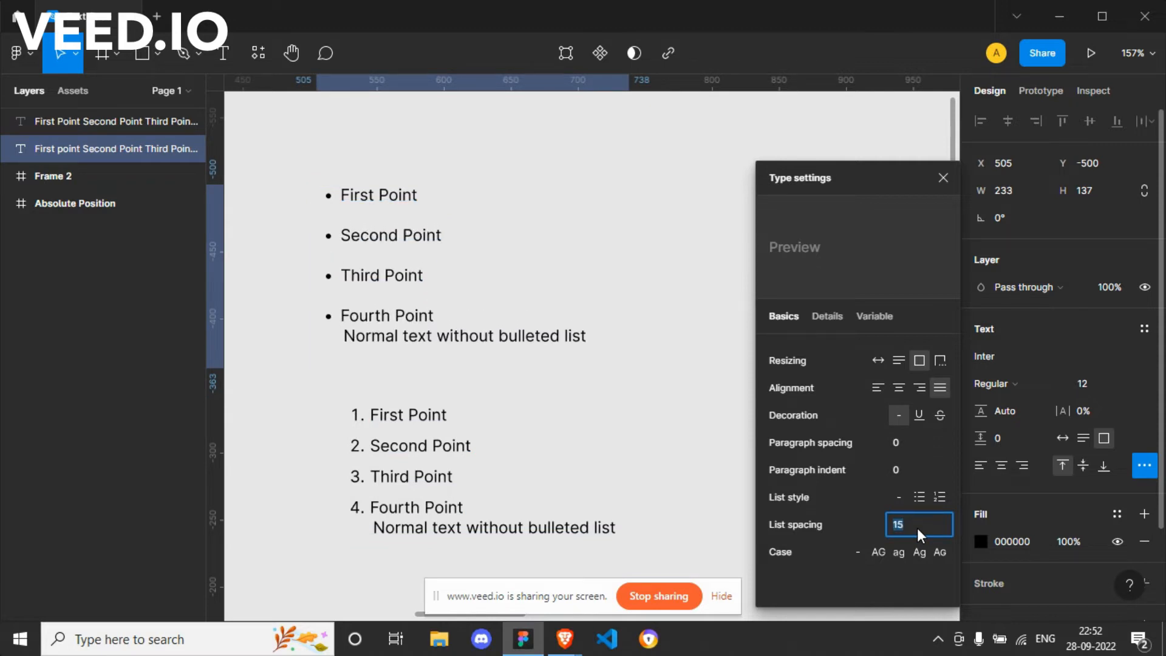
{"action": "key", "text": "Up"}
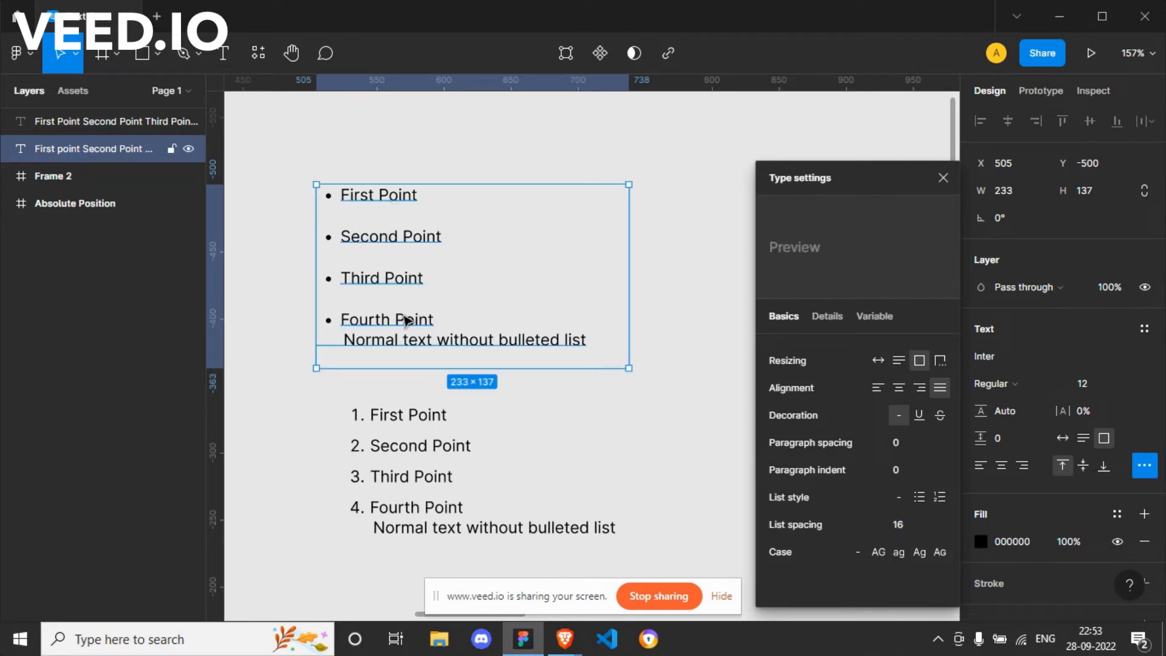
{"action": "left_click", "coordinate": [685, 433]}
{"action": "left_click", "coordinate": [416, 283]}
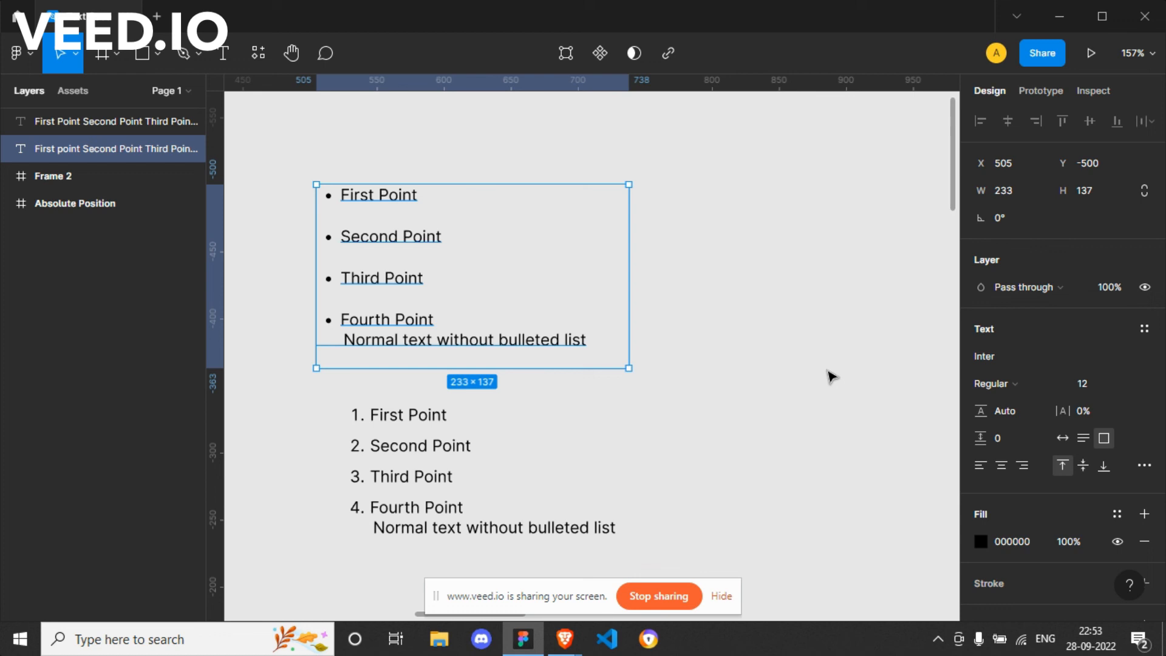
{"action": "key", "text": "alt+Tab"}
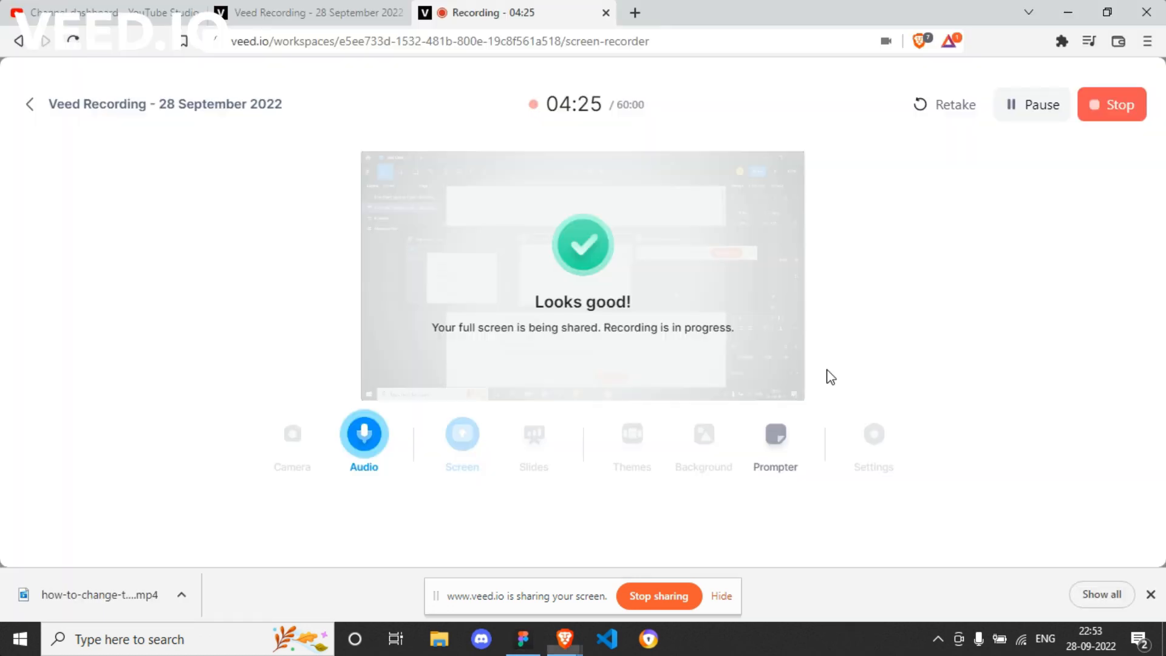